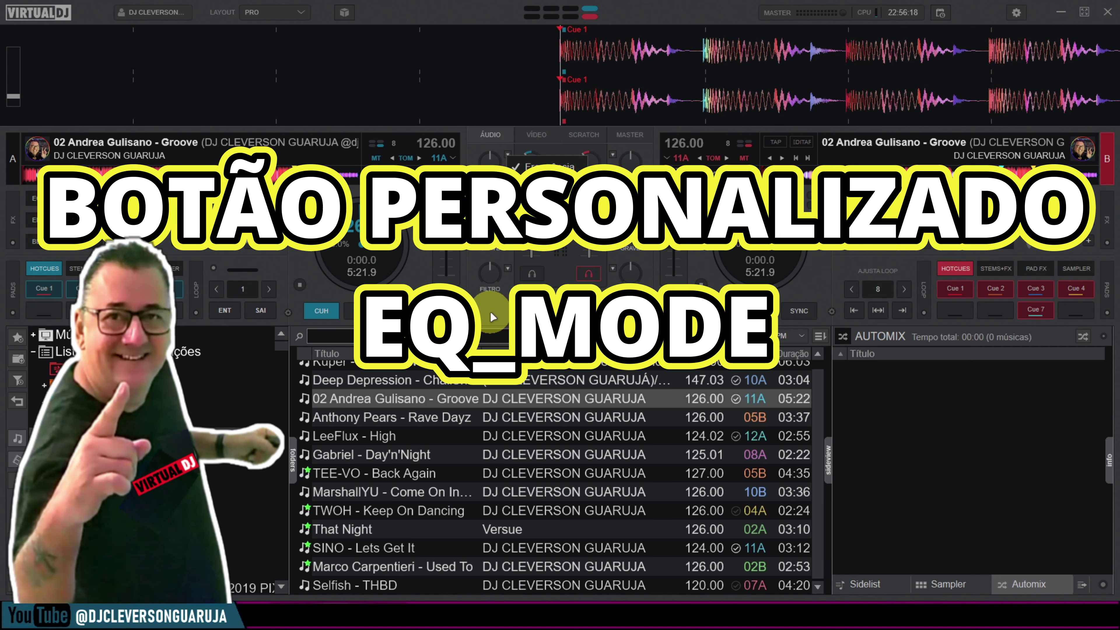
Step: Show the equalizer controls dialog and disable its Não mostrar option
click(341, 261)
click(304, 295)
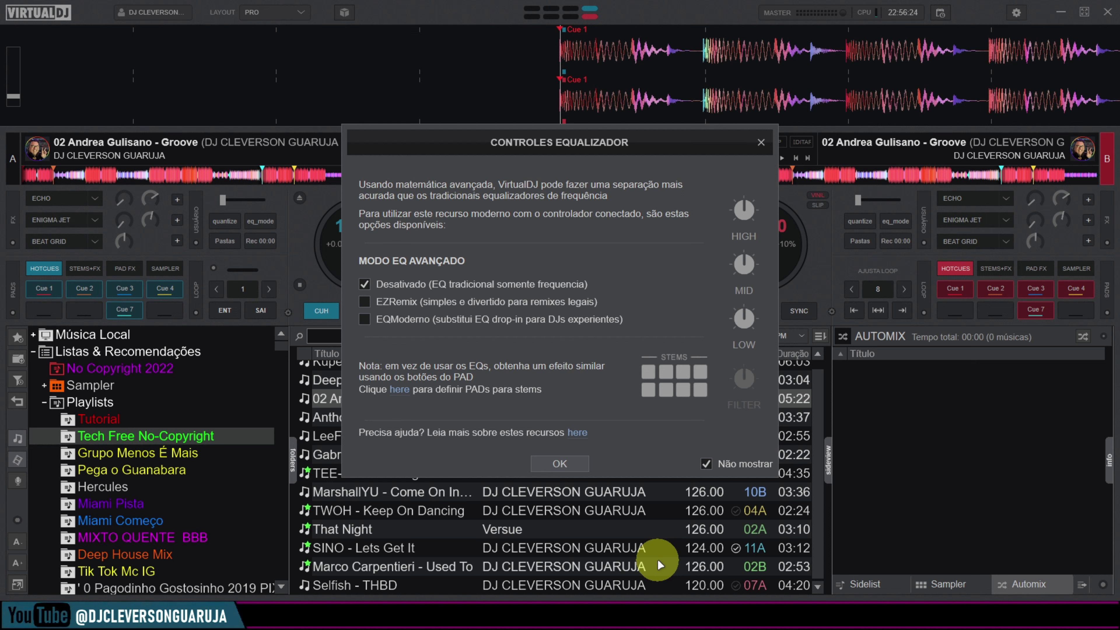
click(707, 463)
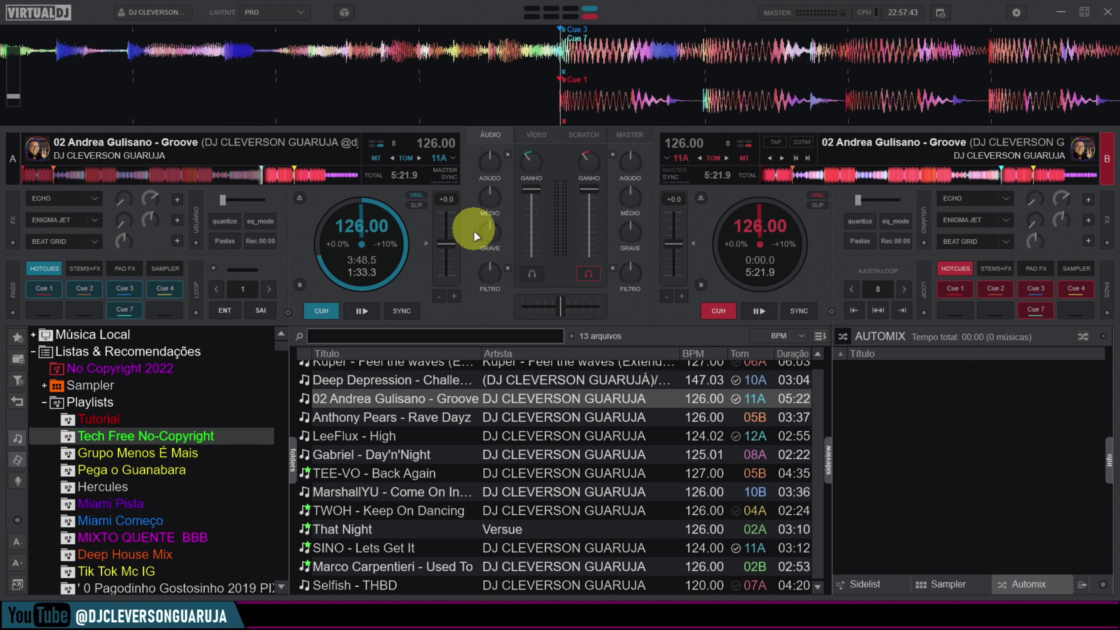
Step: Reopen the equalizer controls dialog, try the Desativado and EZRemix modes, and apply EQModerno as the advanced EQ mode
click(507, 154)
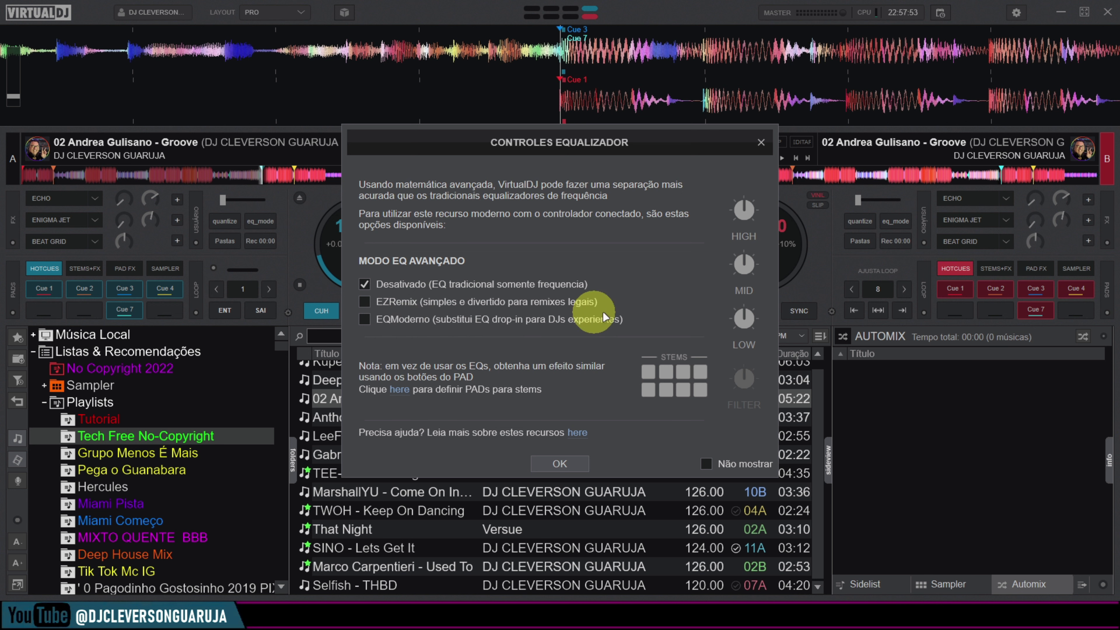
click(363, 304)
click(364, 331)
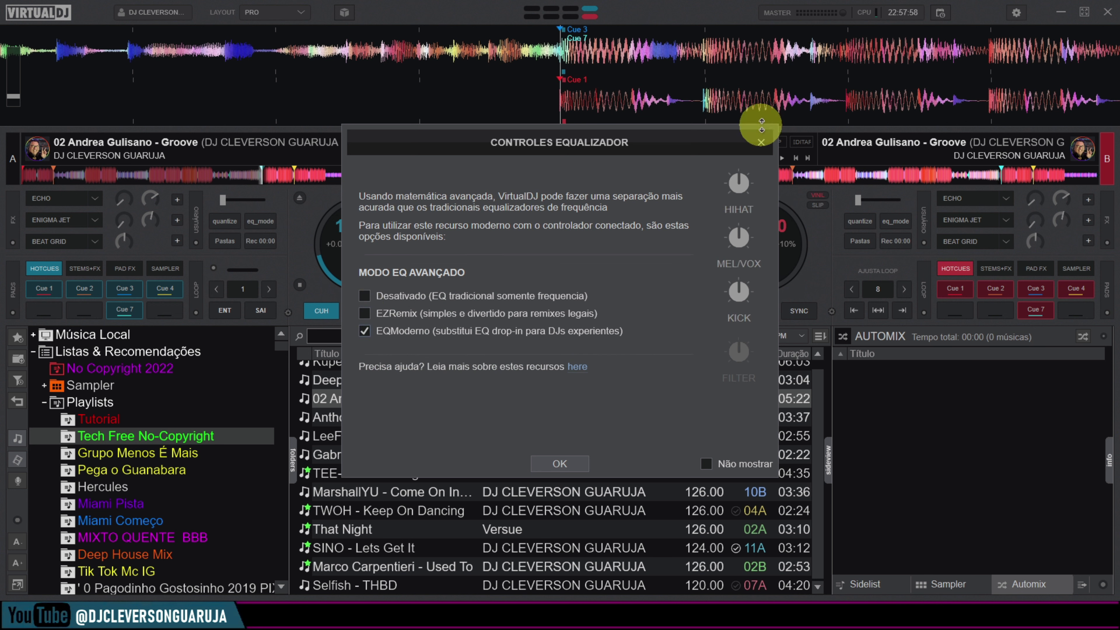
click(366, 296)
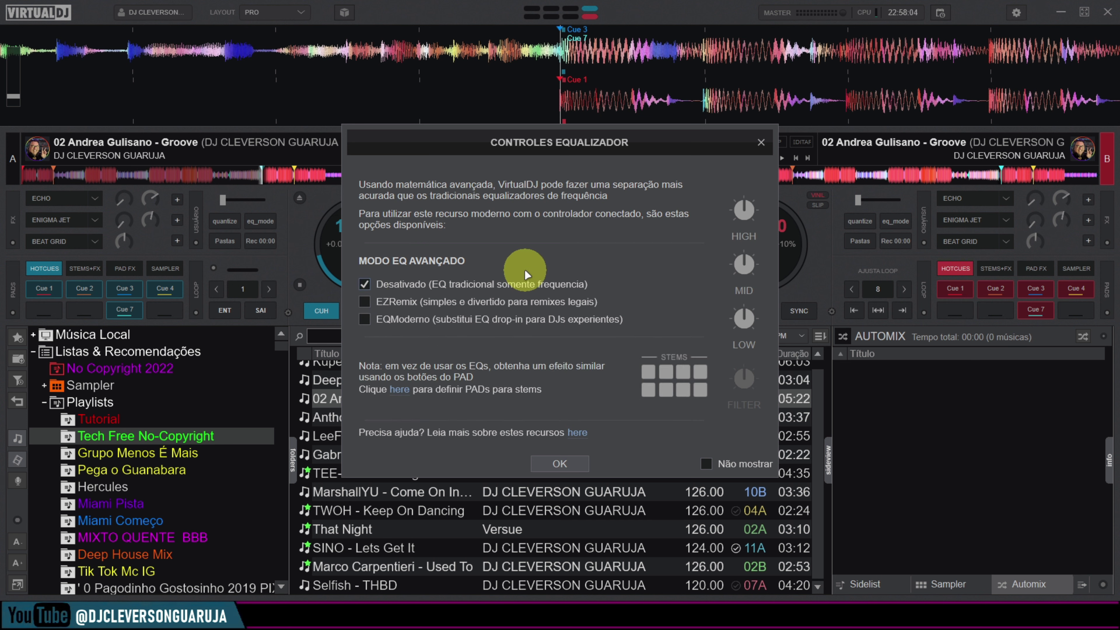
click(370, 302)
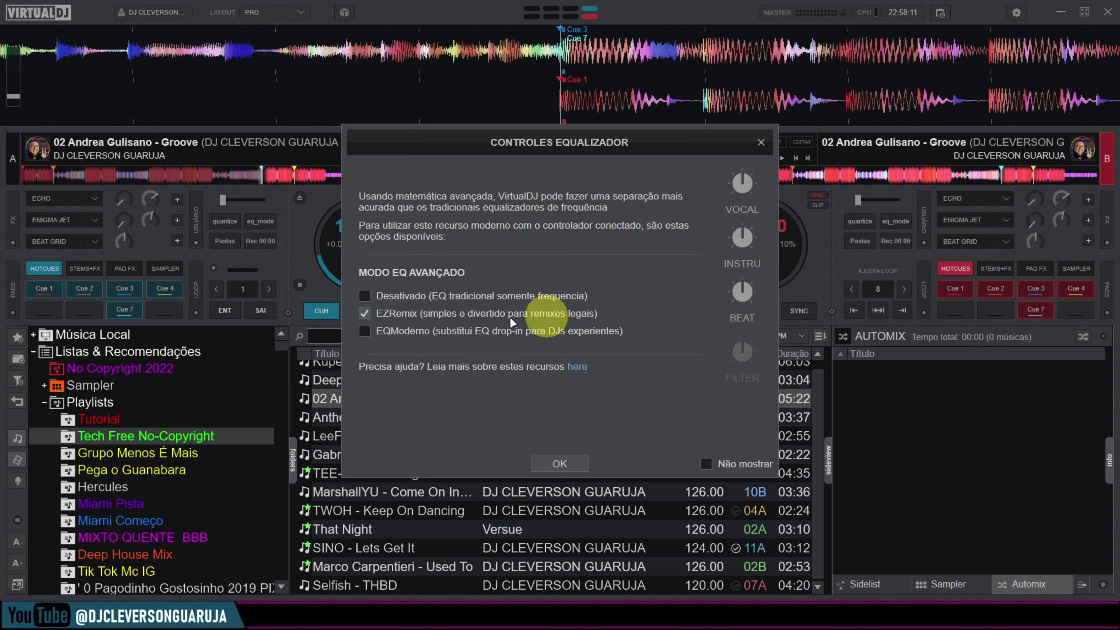
click(366, 333)
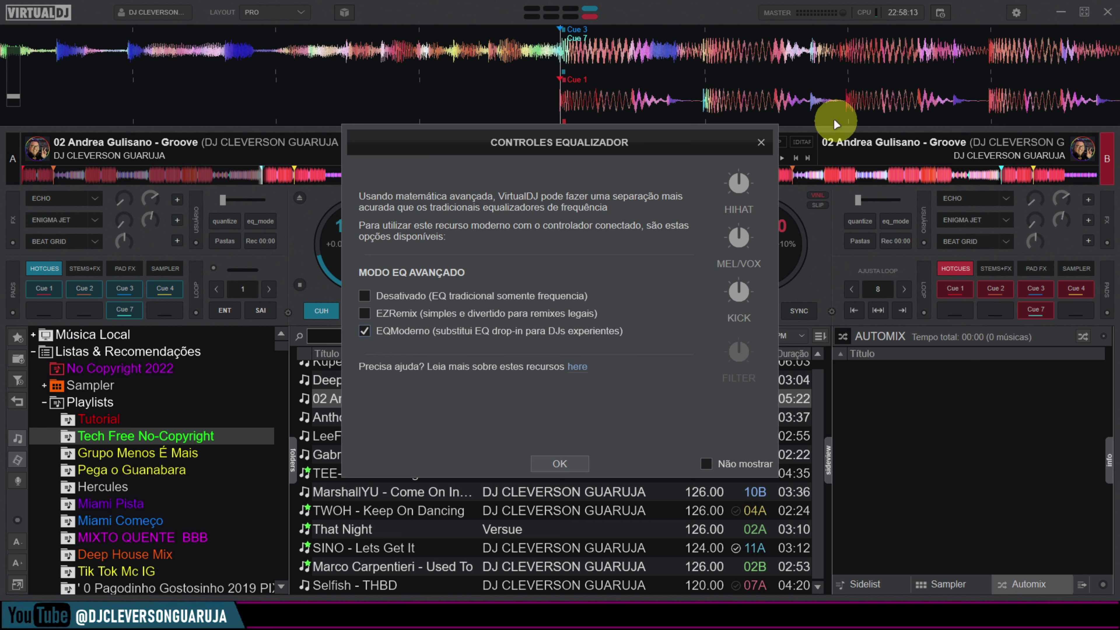
click(578, 467)
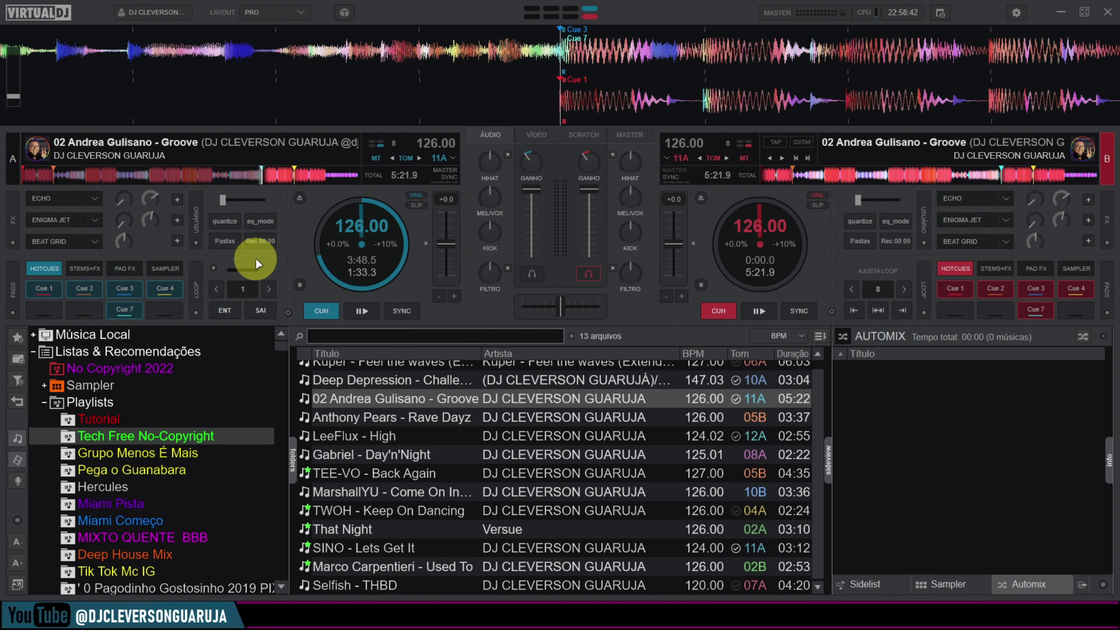
Step: Assign the eq_mode function from the equalizer category to deck A's second custom button
right_click(261, 220)
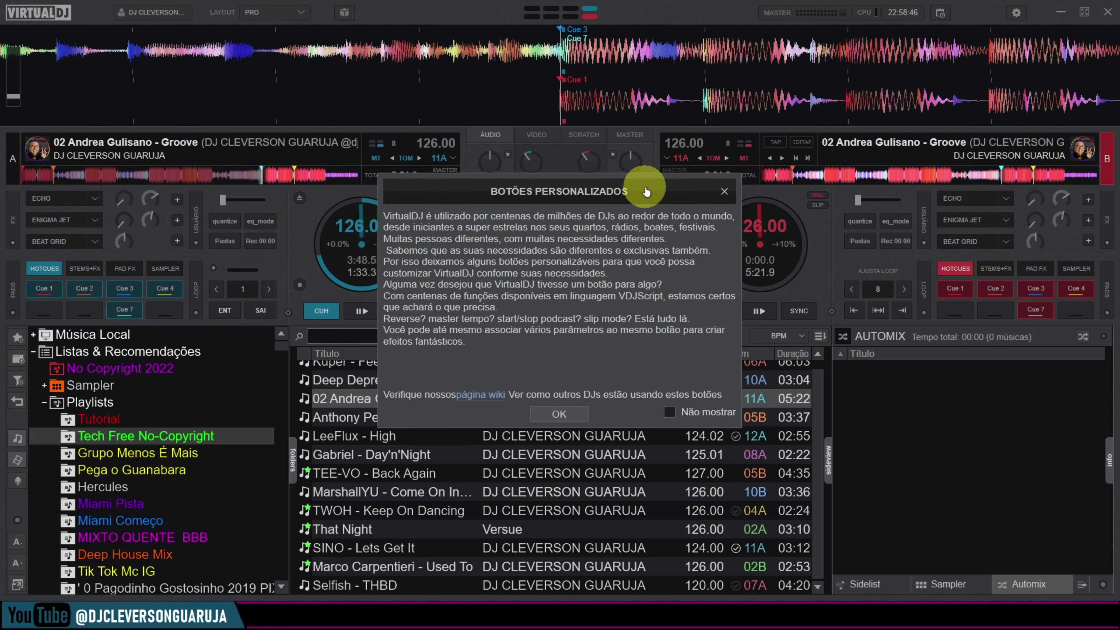
click(560, 415)
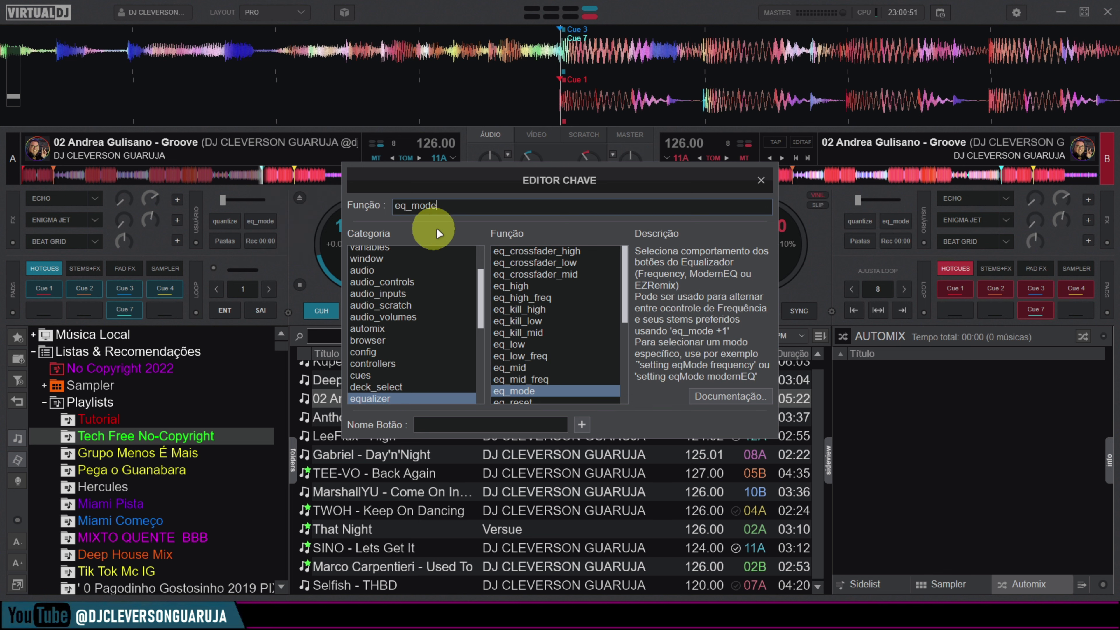
click(761, 180)
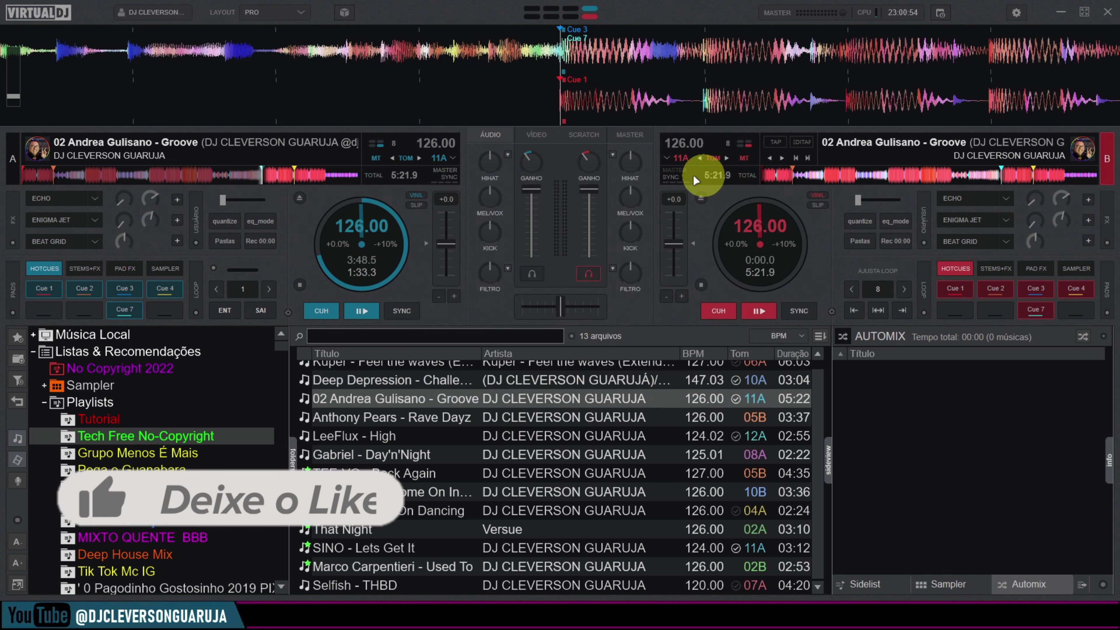
Step: Open the equalizer controls through the eq_mode button, try its modes, apply Desativado and enable Não mostrar
click(264, 219)
click(363, 312)
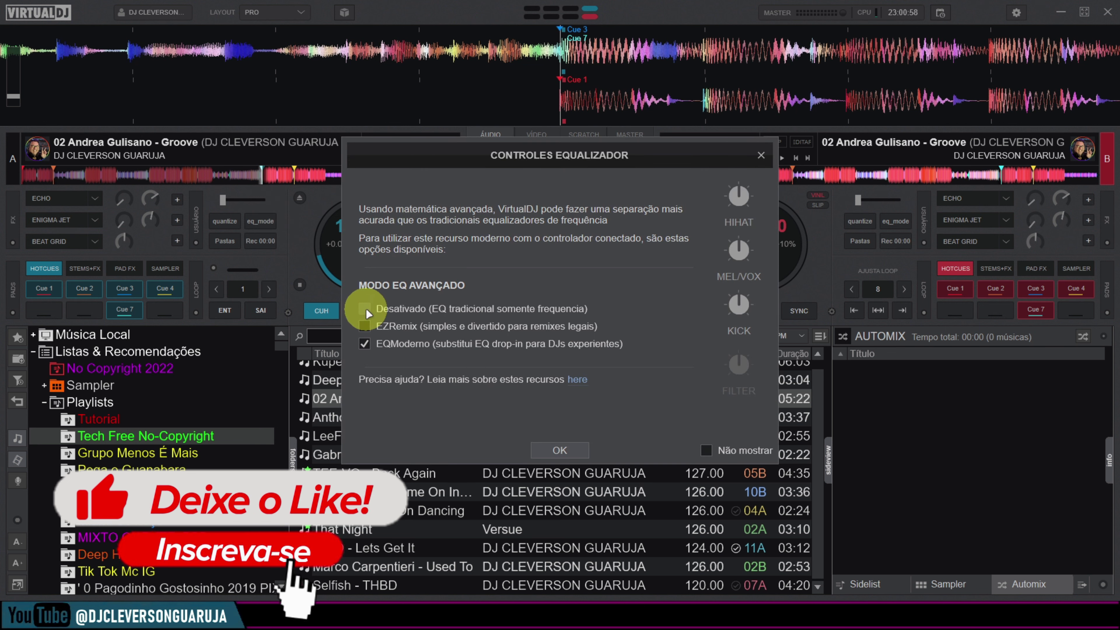
click(361, 298)
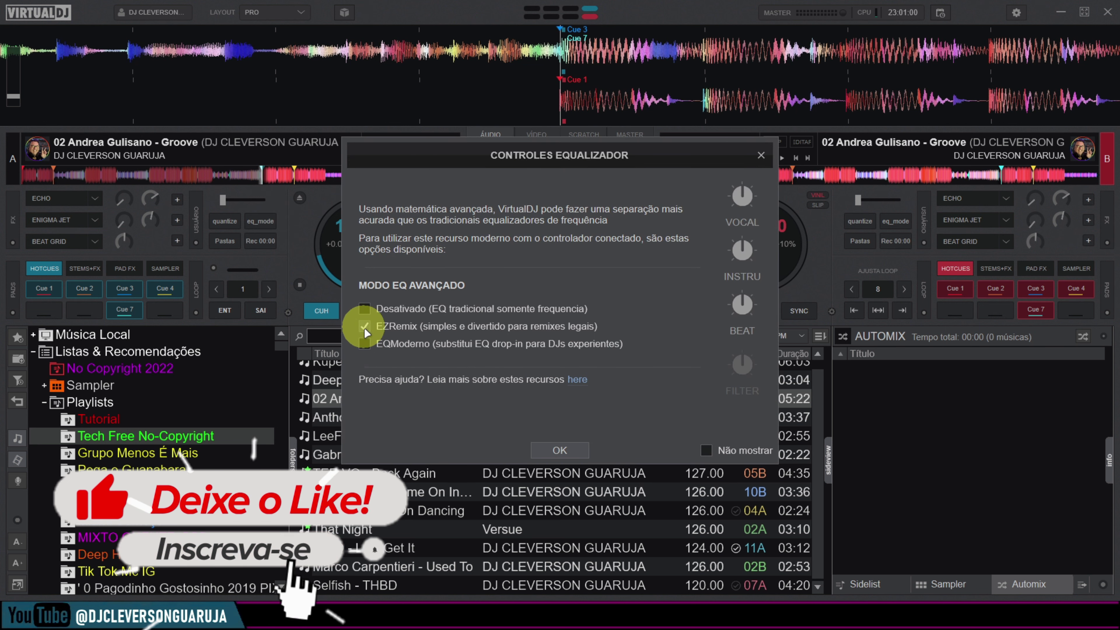
click(363, 343)
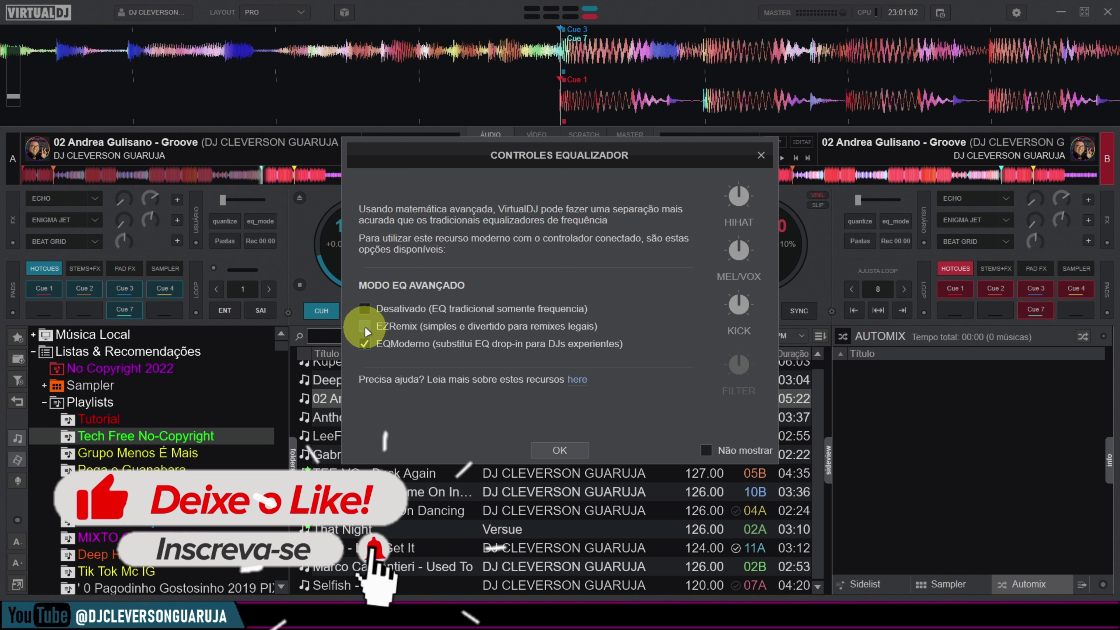
click(364, 326)
click(363, 310)
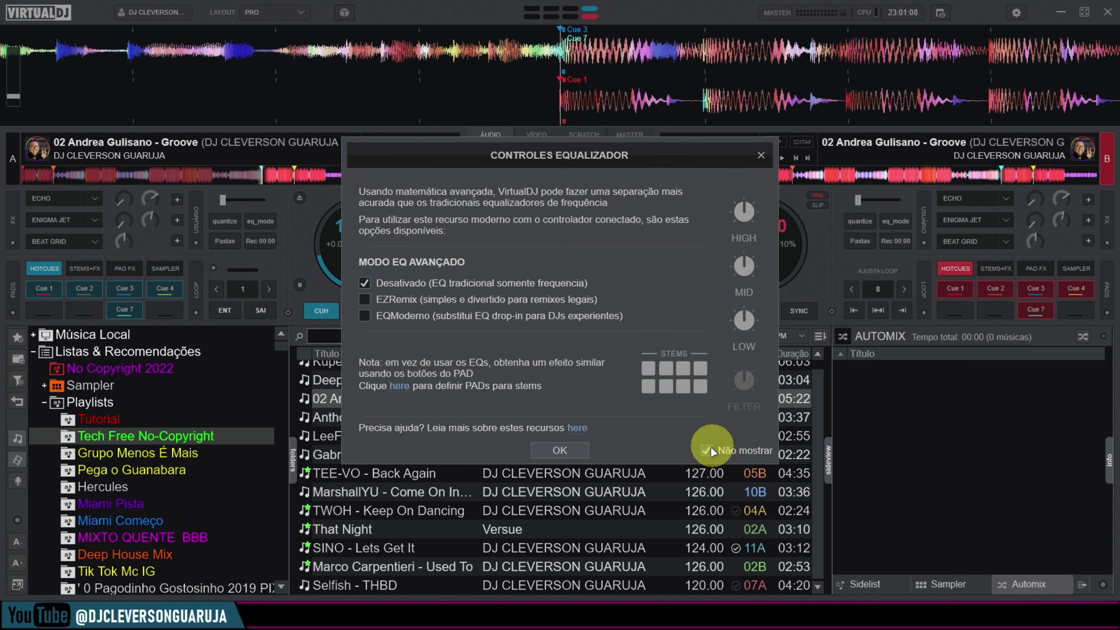
click(577, 454)
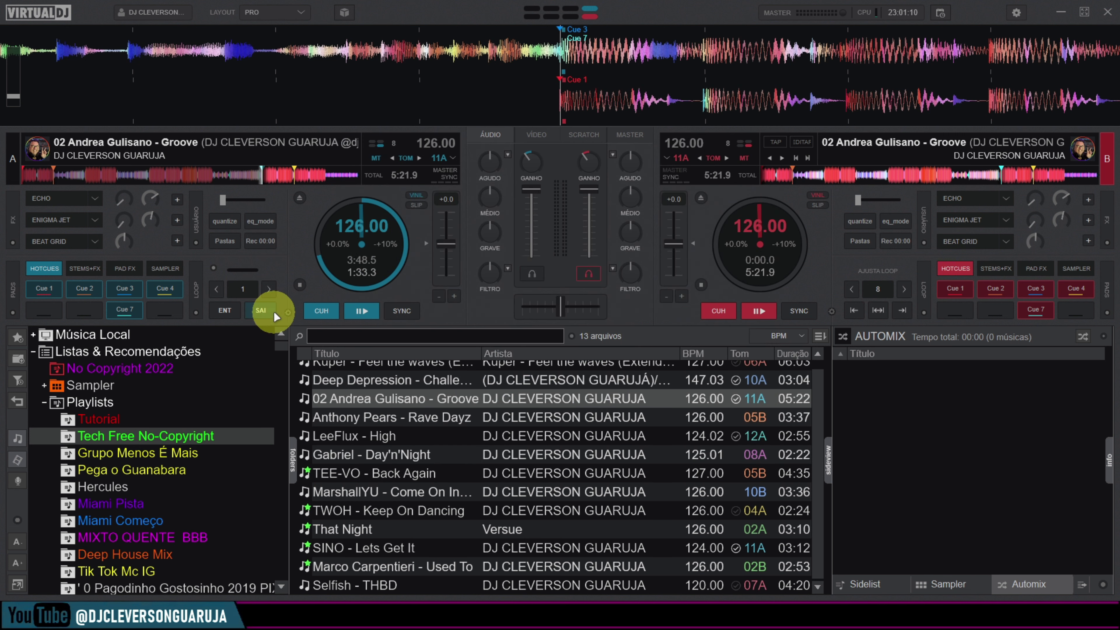
Step: Switch the equalizer to EQModerno, EZRemix and back to Frequência using the custom eq_mode button's choices
click(263, 224)
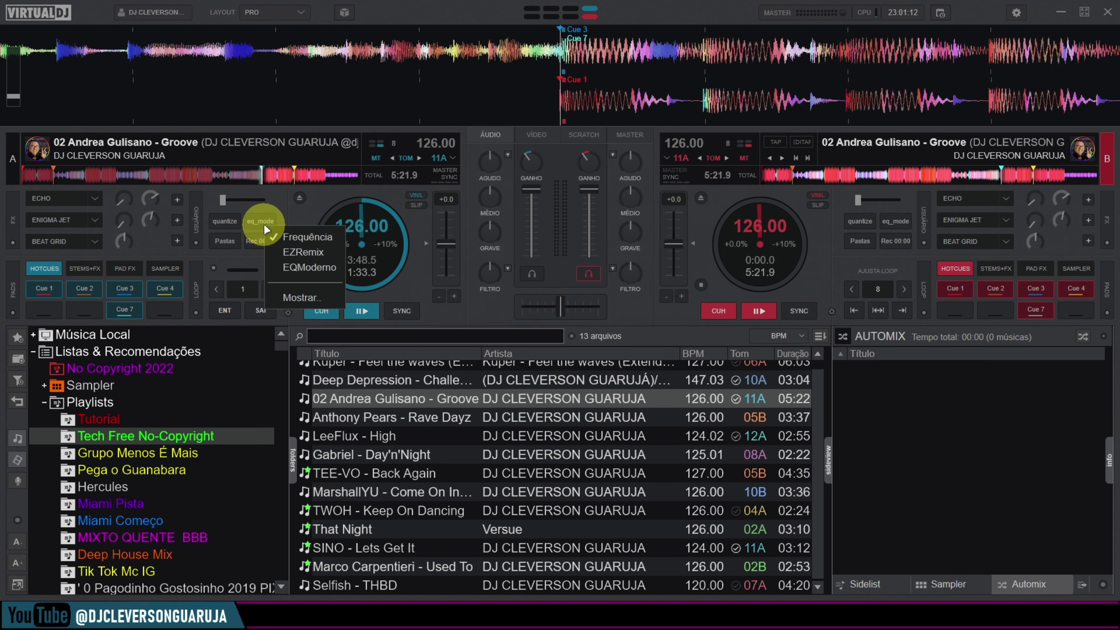
click(268, 249)
click(256, 220)
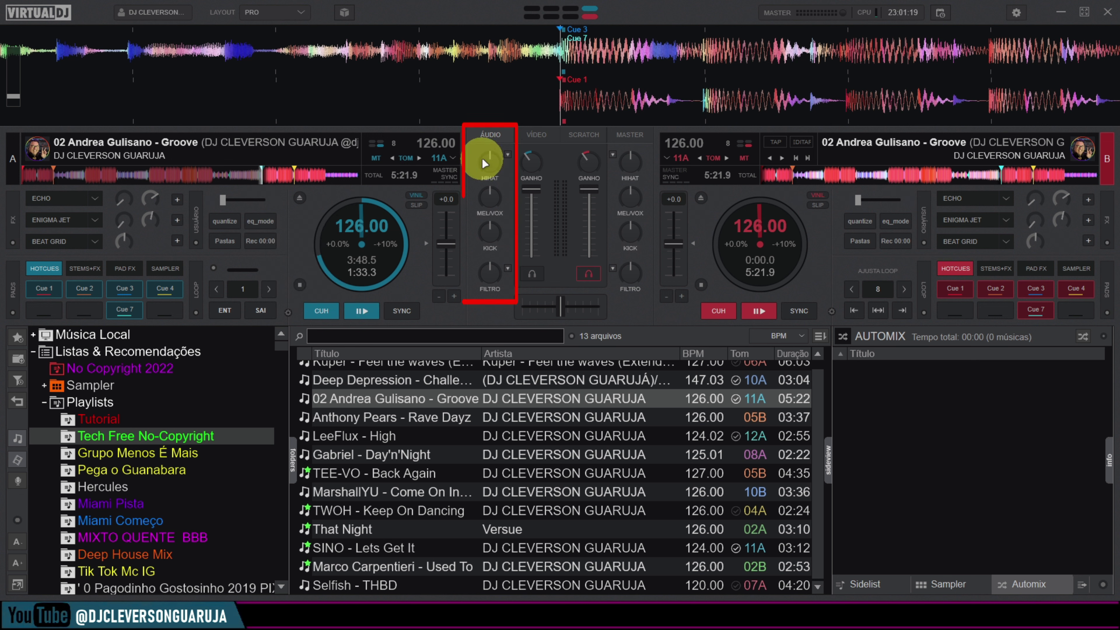
click(260, 220)
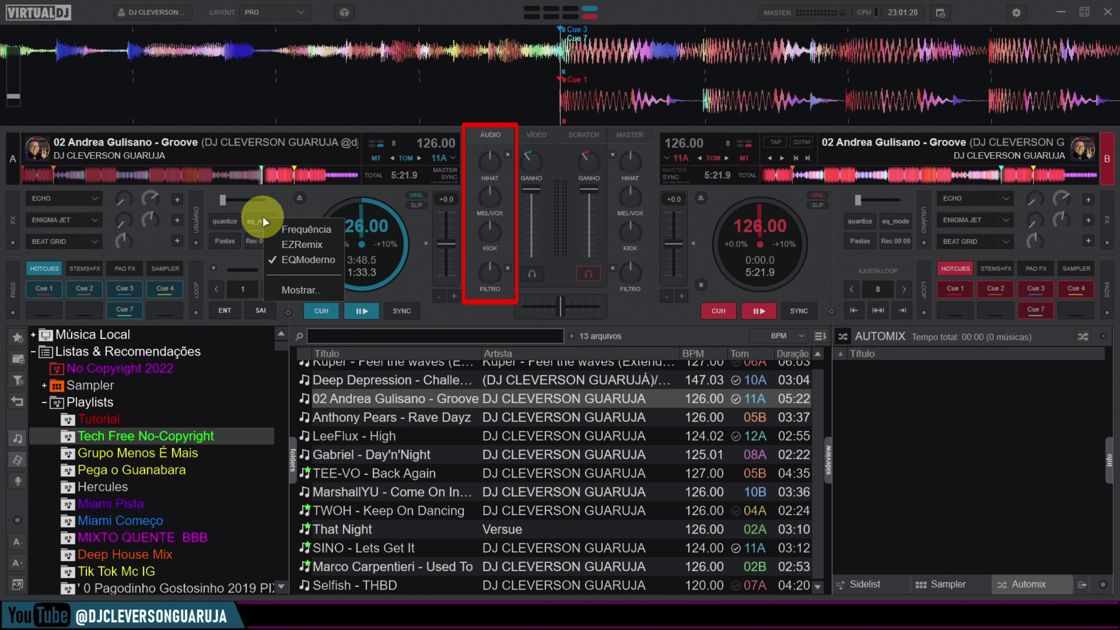
click(280, 244)
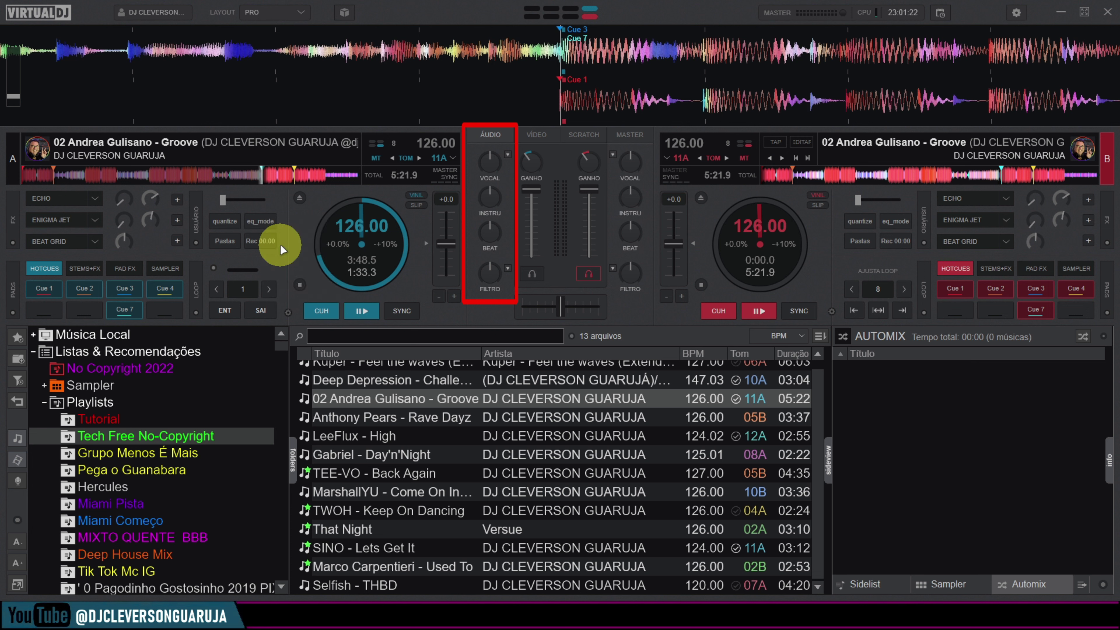
click(269, 219)
click(291, 228)
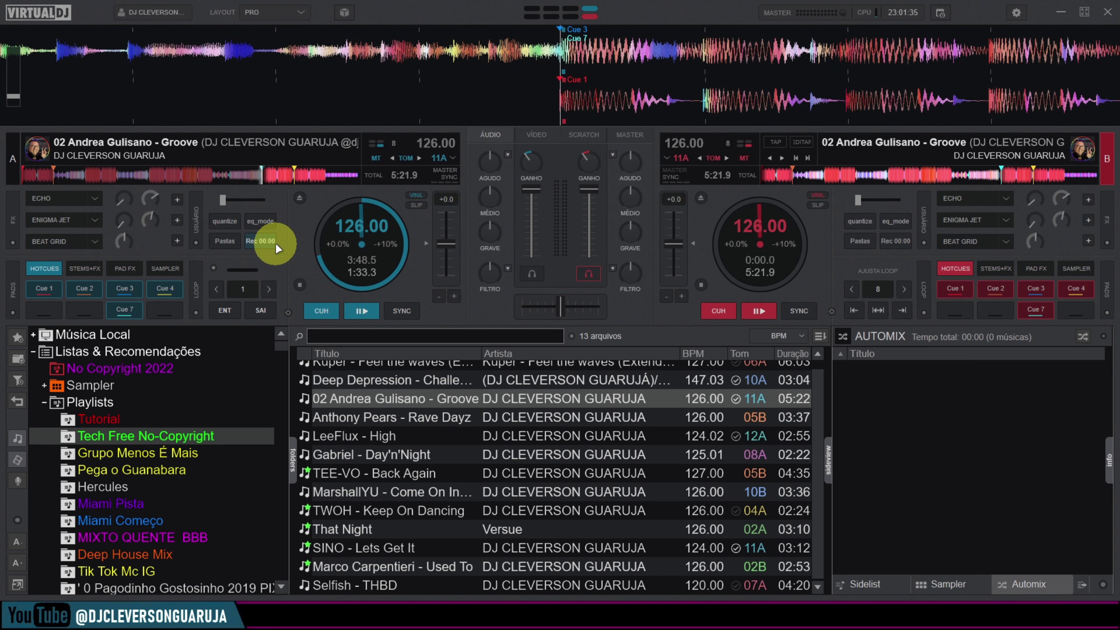
Step: Change the custom eq_mode button's function to "eq_mode +1"
right_click(262, 217)
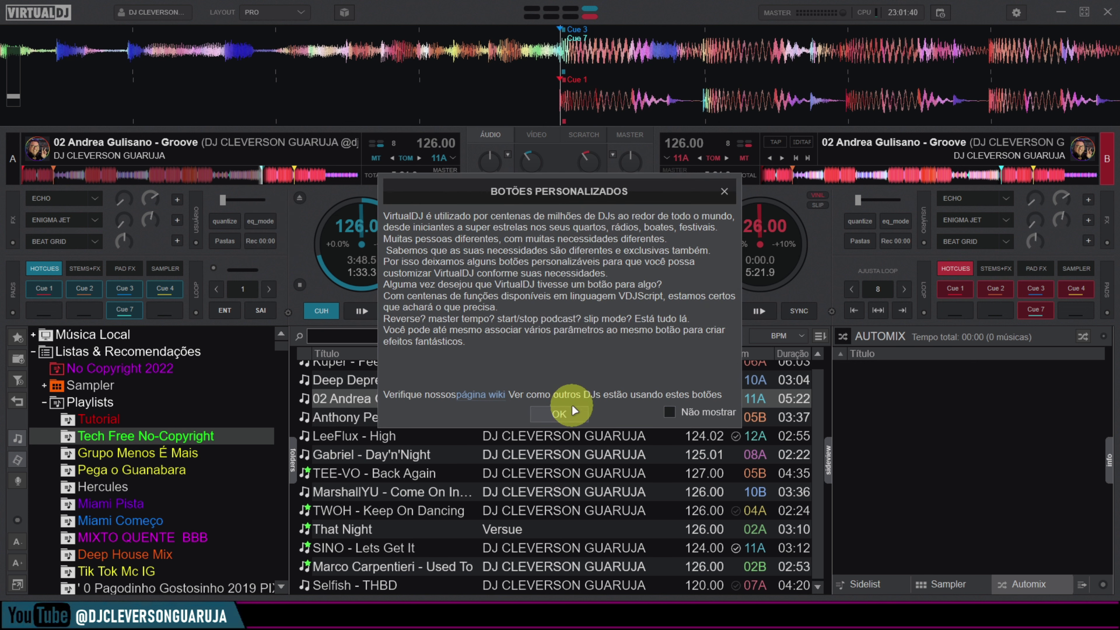
click(559, 414)
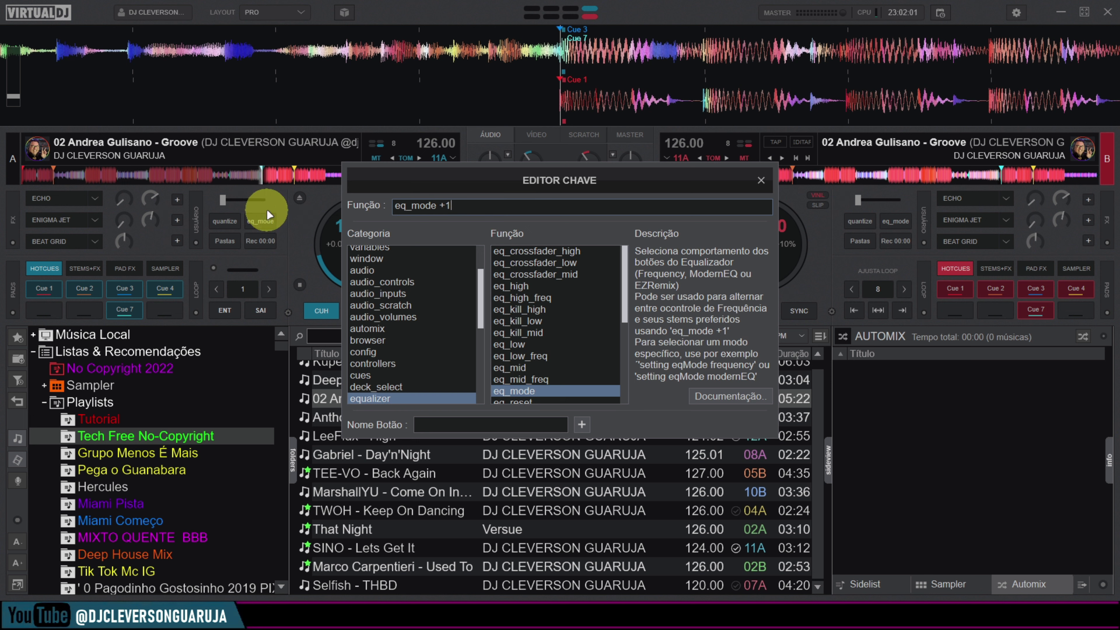
click(760, 182)
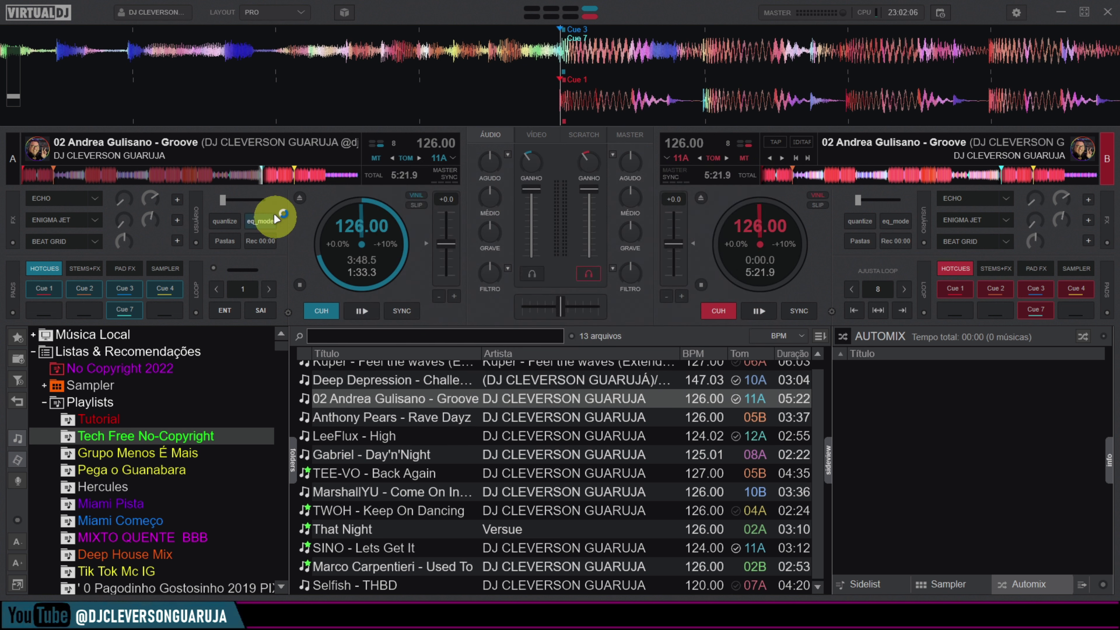
Step: Cycle the equalizer modes with the eq_mode button until Frequência is active, and show the mixer's own EQ mode choices
click(263, 221)
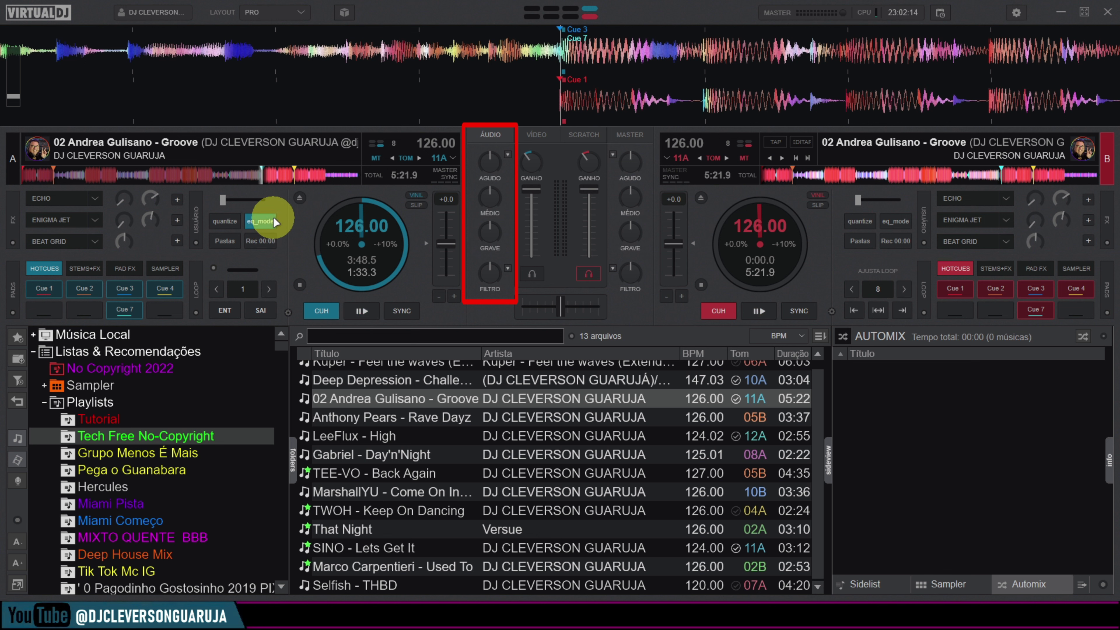
click(261, 221)
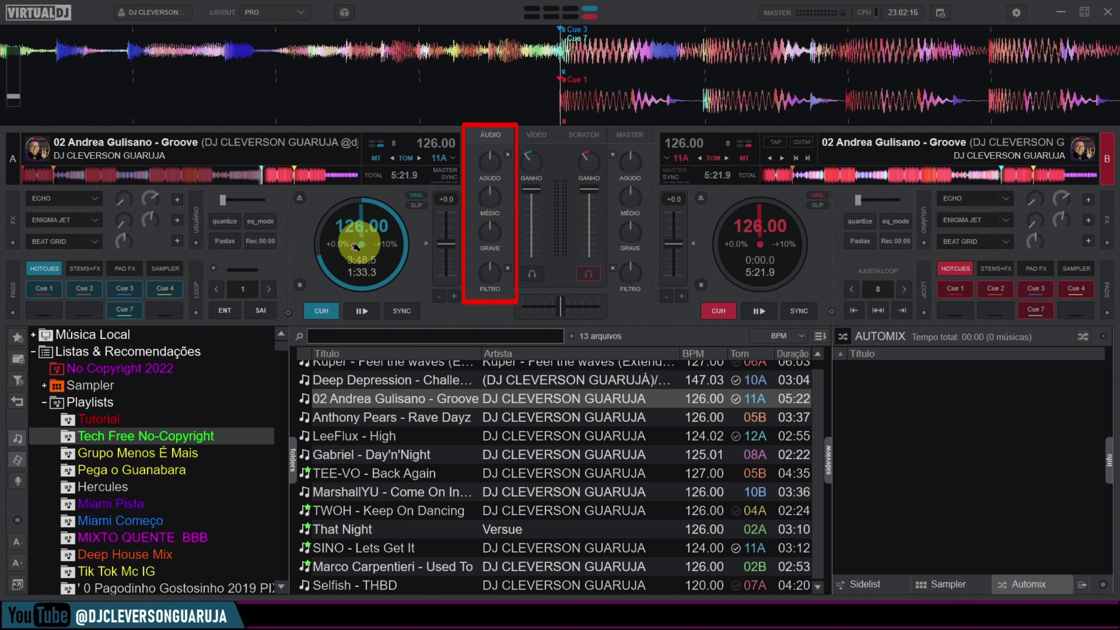
click(261, 221)
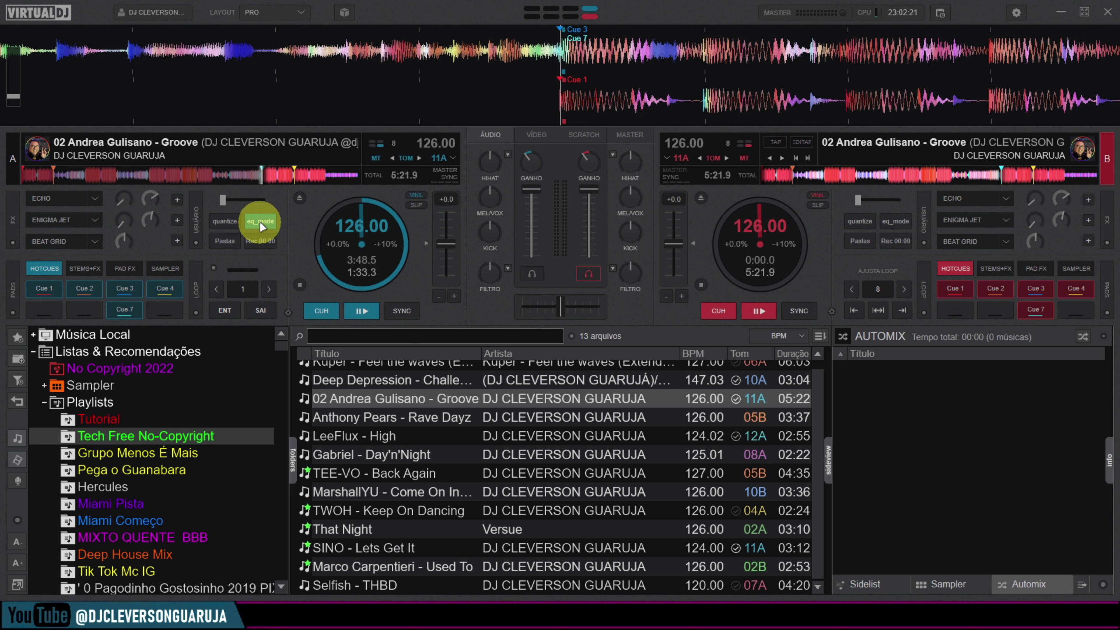
click(263, 219)
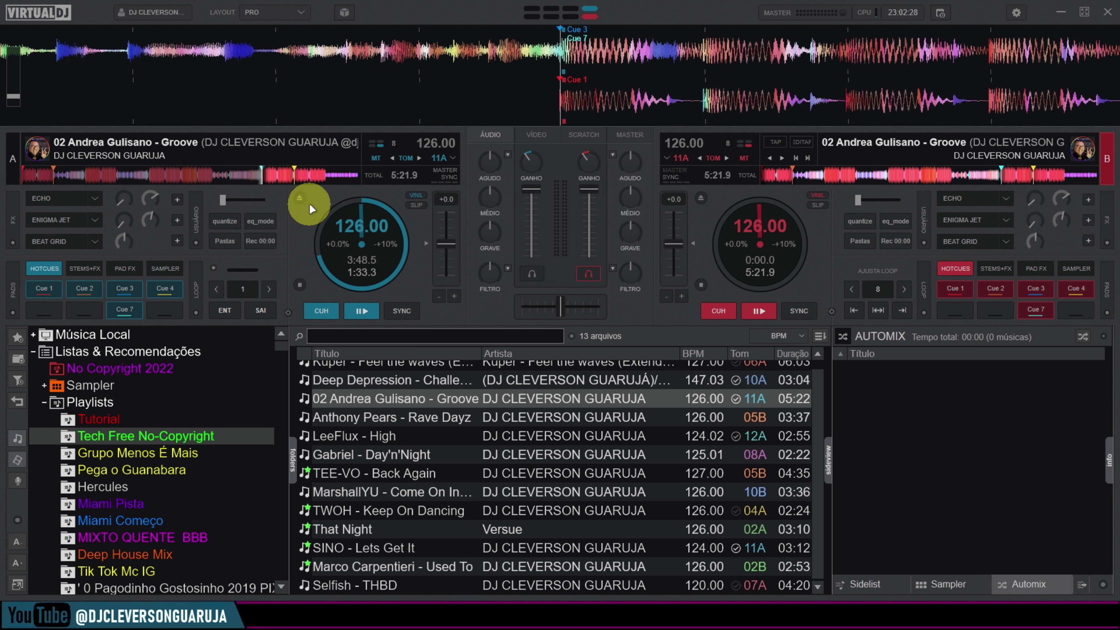
click(507, 154)
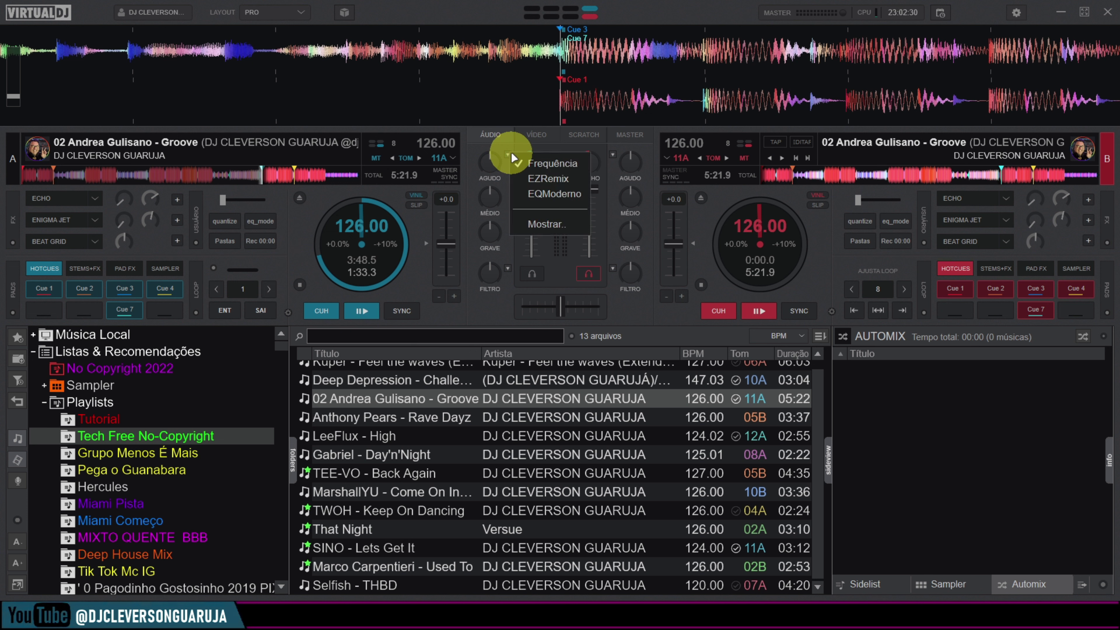